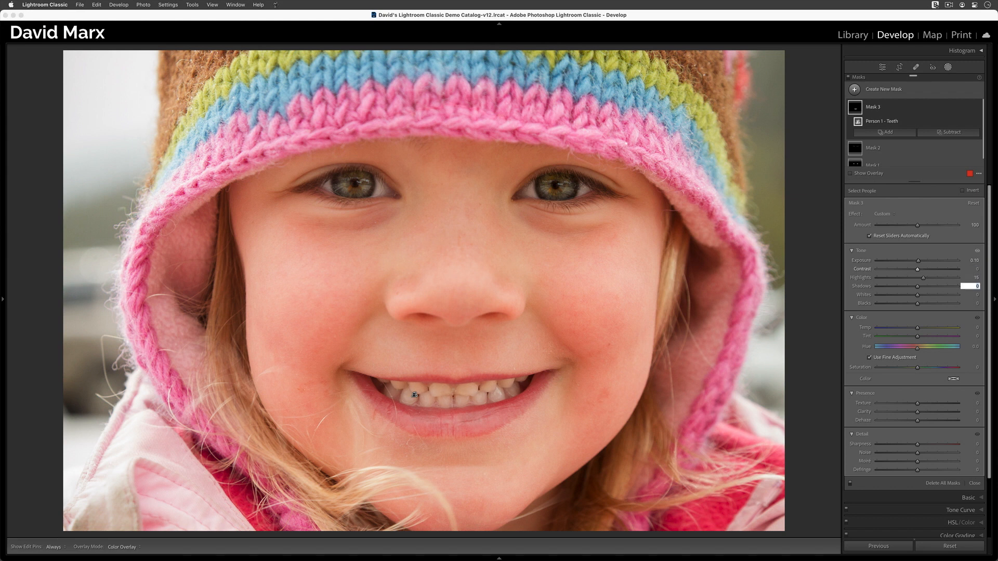
- Finish the teeth mask by setting its Saturation to -30 and close the masking tool
type("6")
key("Tab")
key("Tab")
key("Tab")
key("Tab")
key("Tab")
key("Tab")
key("shift+Tab")
type("-30")
key("Return")
left_click(974, 485)
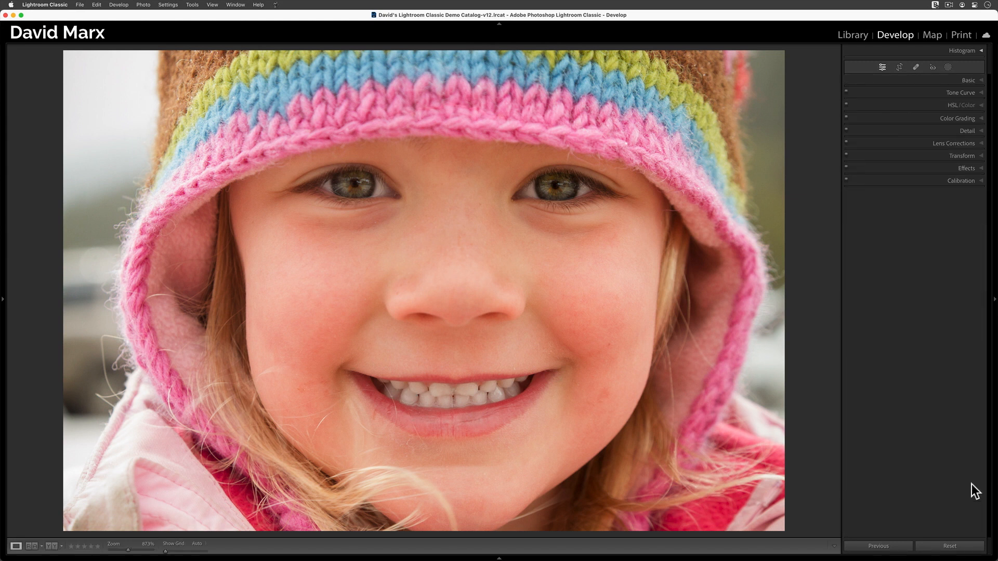
- Compare the portrait's before and after versions side by side, examining the eyes and teeth up close
key("y")
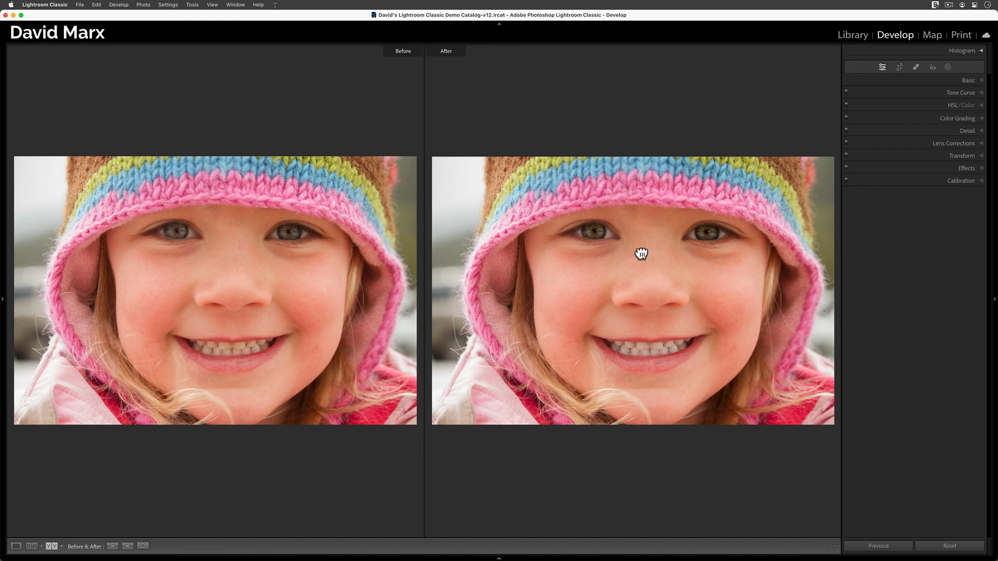
left_click(641, 252)
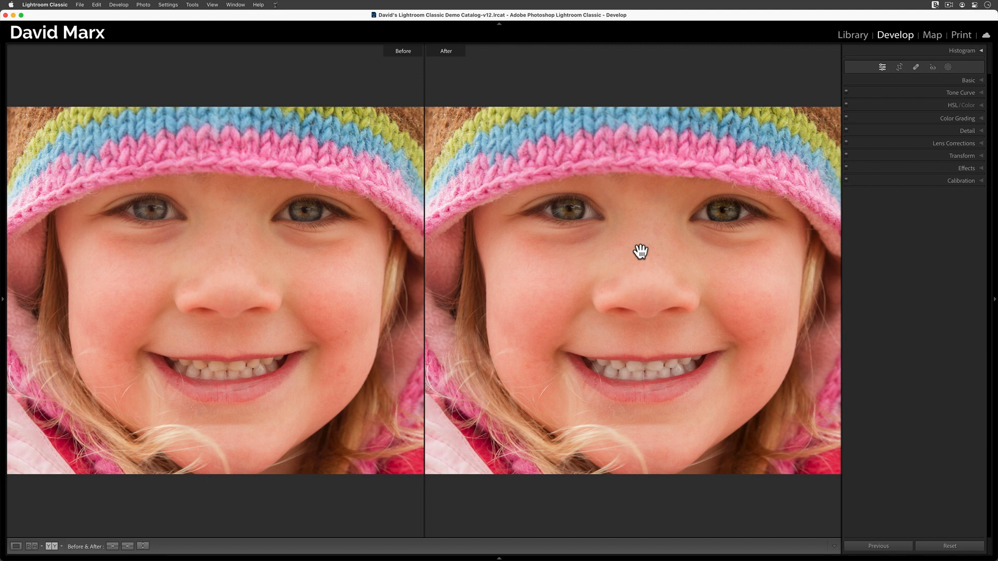
key("super+equal")
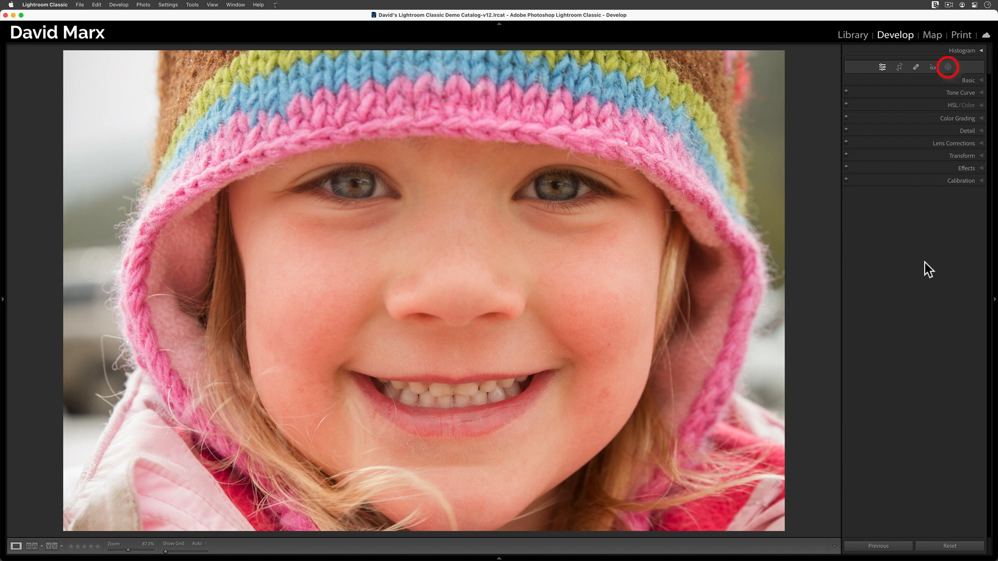
- Create a people mask for Person 1 that covers only Iris and Pupil
left_click(948, 67)
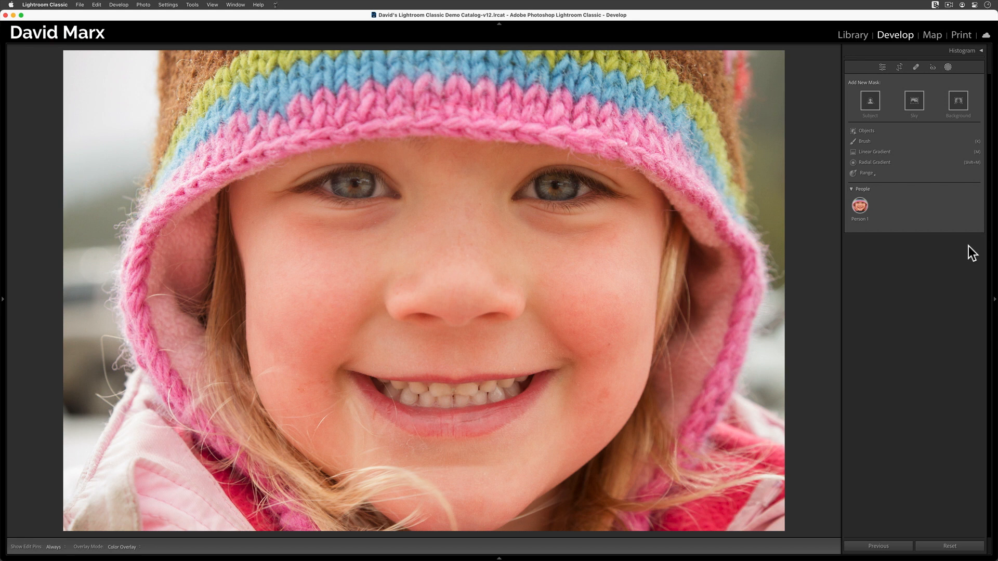
mouse_move(863, 203)
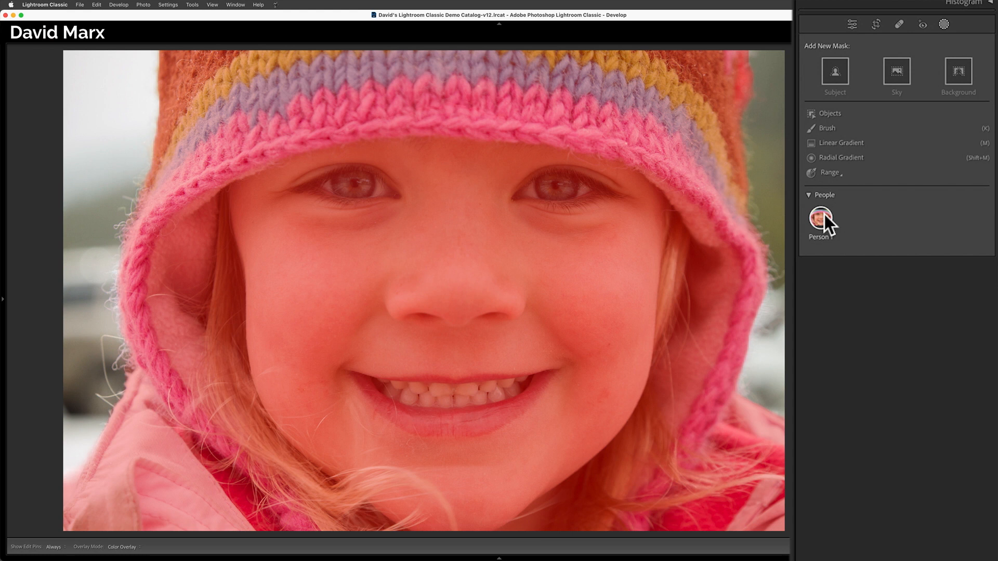
left_click(824, 214)
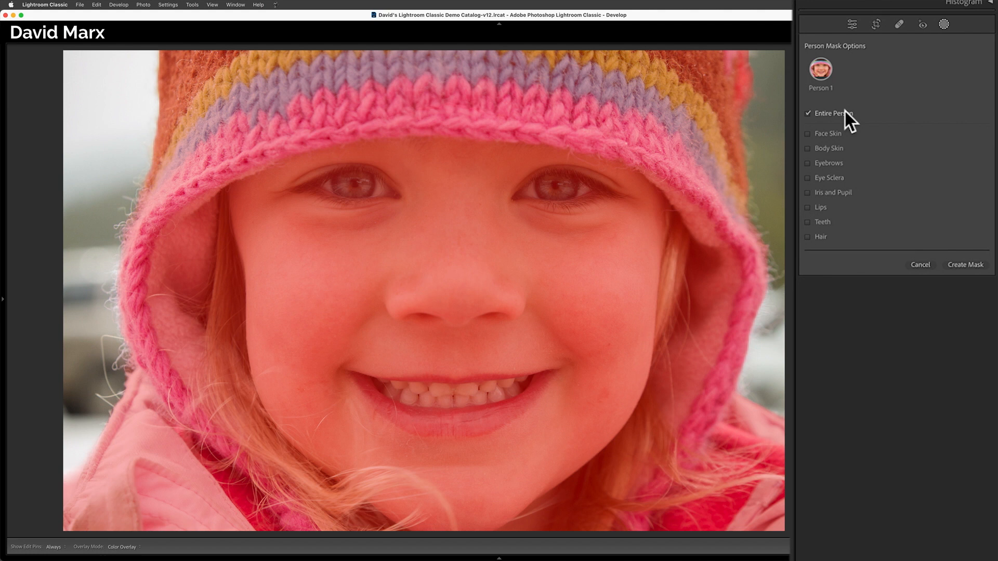
left_click(950, 111)
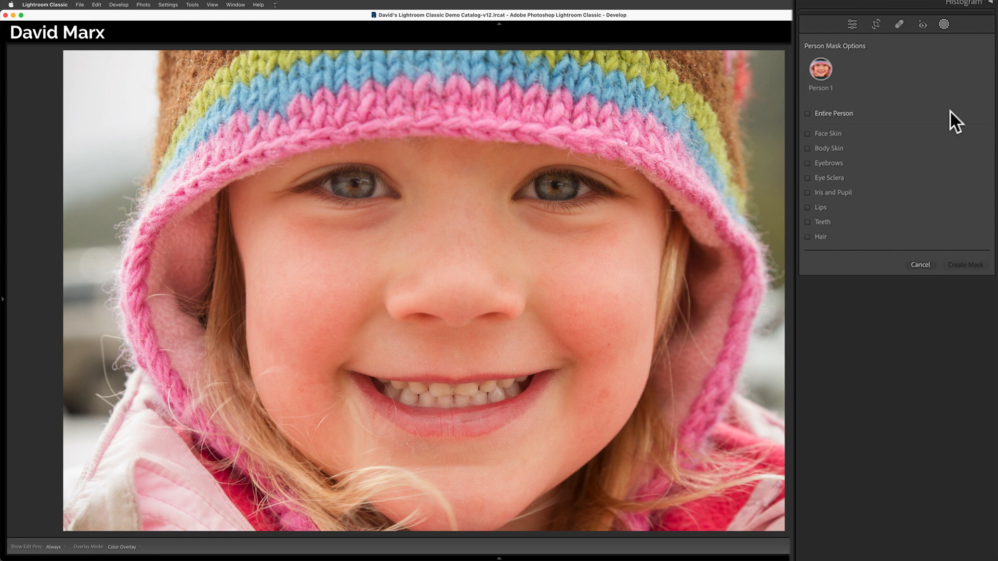
left_click(843, 192)
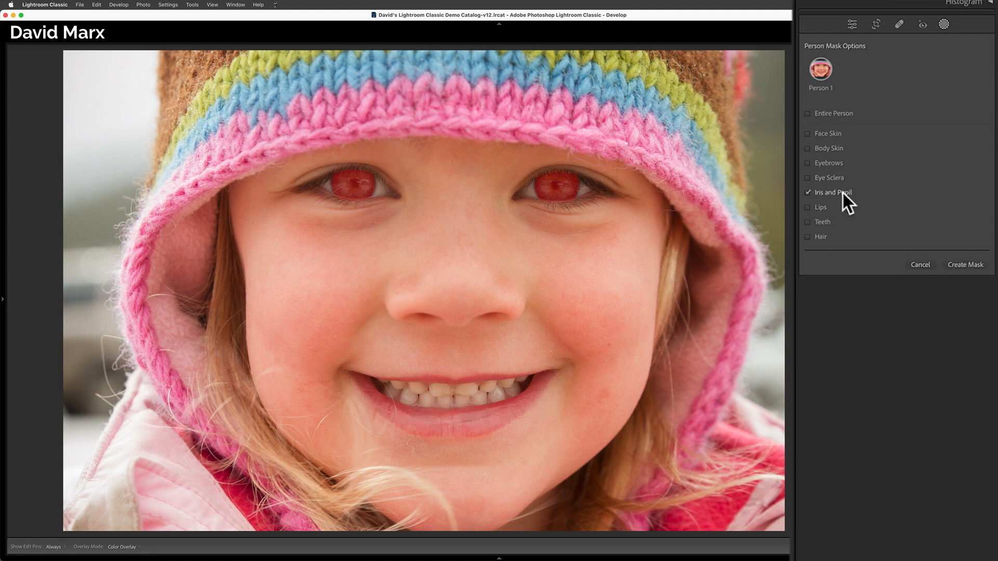
left_click(973, 265)
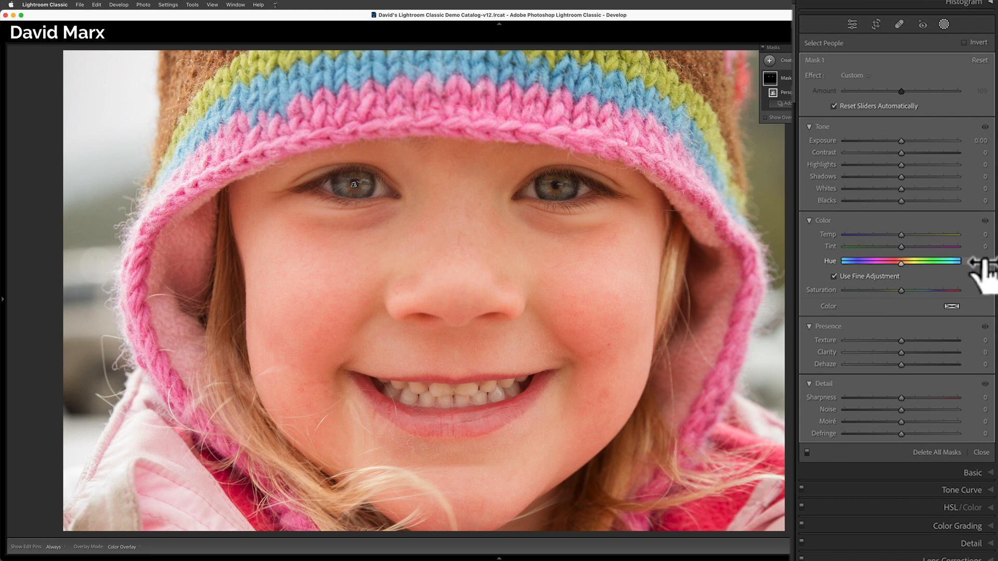
- Dock the floating Masks panel above the adjustment sliders and check the iris mask's coverage with the overlay
left_click_drag(787, 48, 902, 67)
left_click(827, 135)
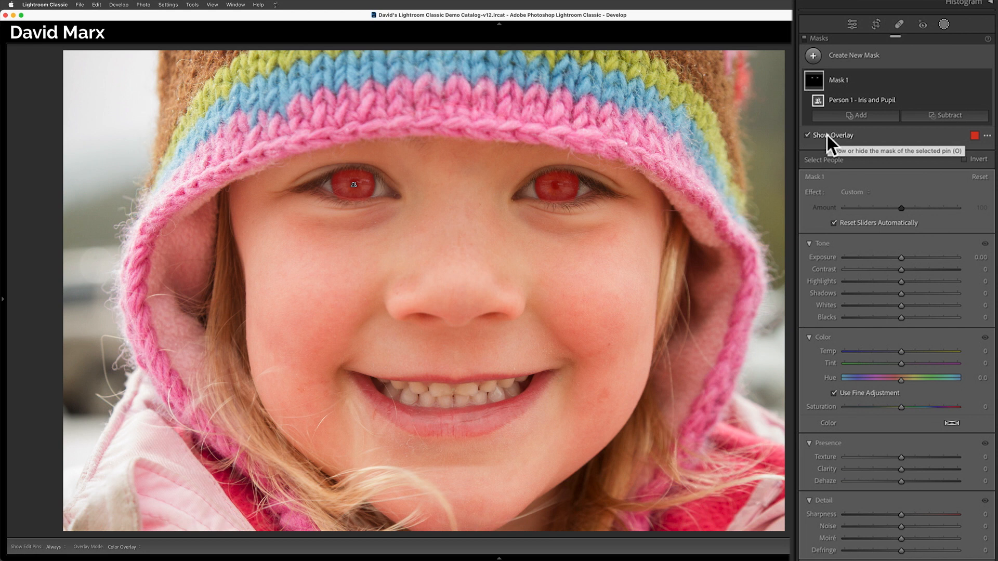
left_click(828, 135)
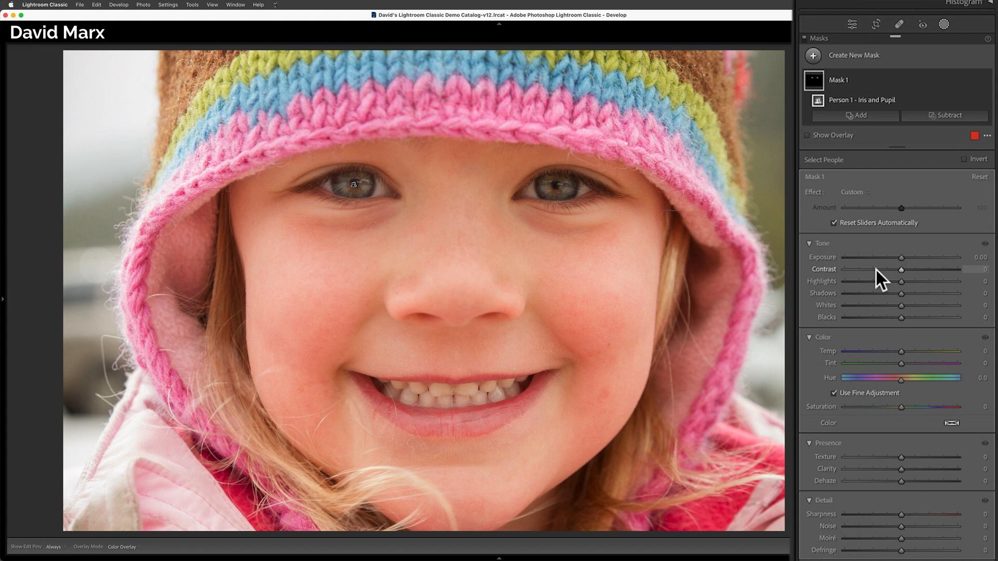
- Set the iris mask's tone adjustments to Contrast 10, Shadows 15 and Blacks -5
left_click(974, 270)
type("10")
key("Tab")
key("Tab")
type("15")
key("Tab")
key("Tab")
type("-5")
key("Tab")
key("Tab")
key("Tab")
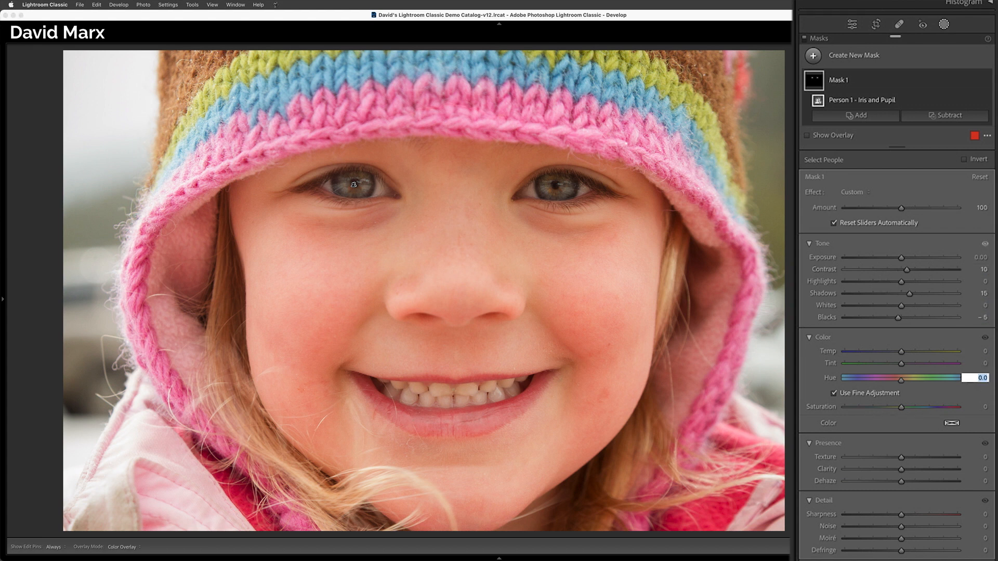
- Set the iris mask's Hue to 5, Saturation to 15, Texture to 10, Clarity to 5 and Sharpness to 10
type("5")
key("Tab")
type("15")
key("Tab")
type("10")
key("Tab")
type("5")
key("Tab")
key("Tab")
type("10")
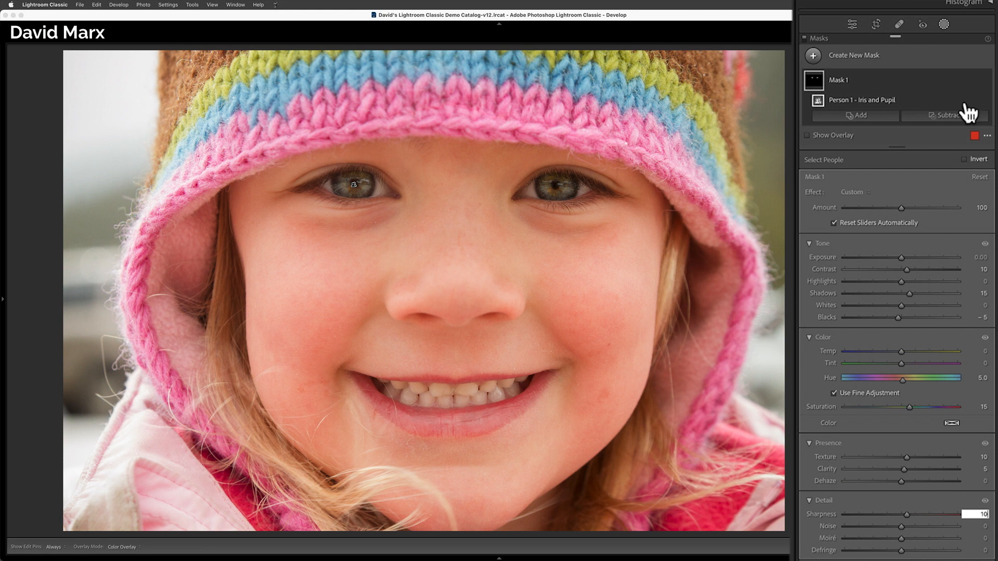
- Compare the eyes with the iris mask switched off and on
left_click(986, 81)
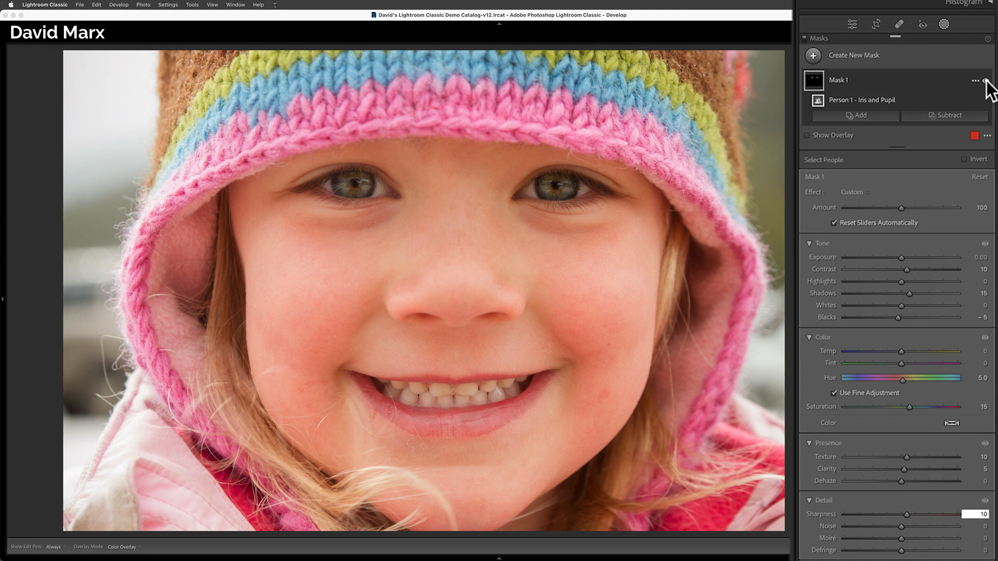
left_click(986, 81)
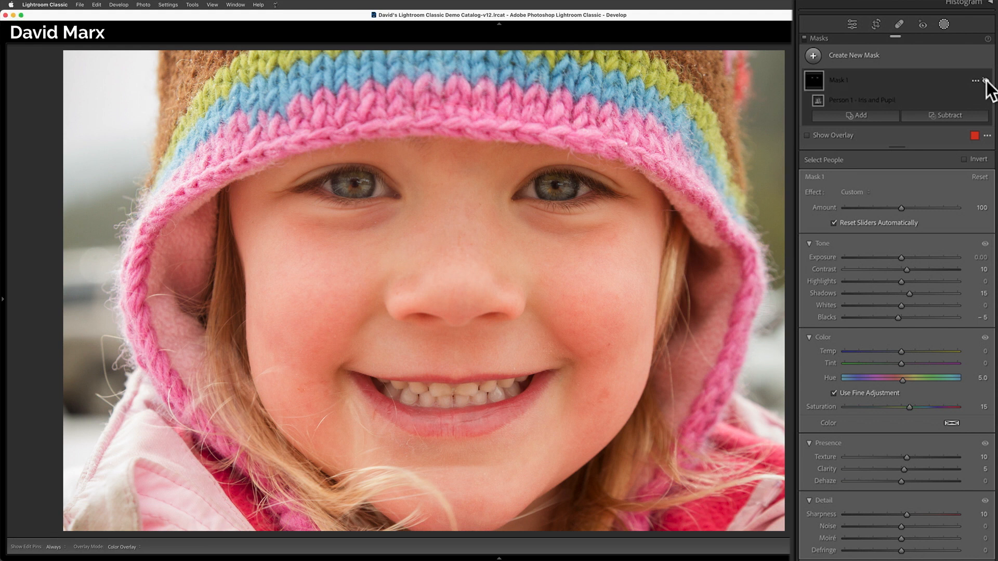
left_click(986, 81)
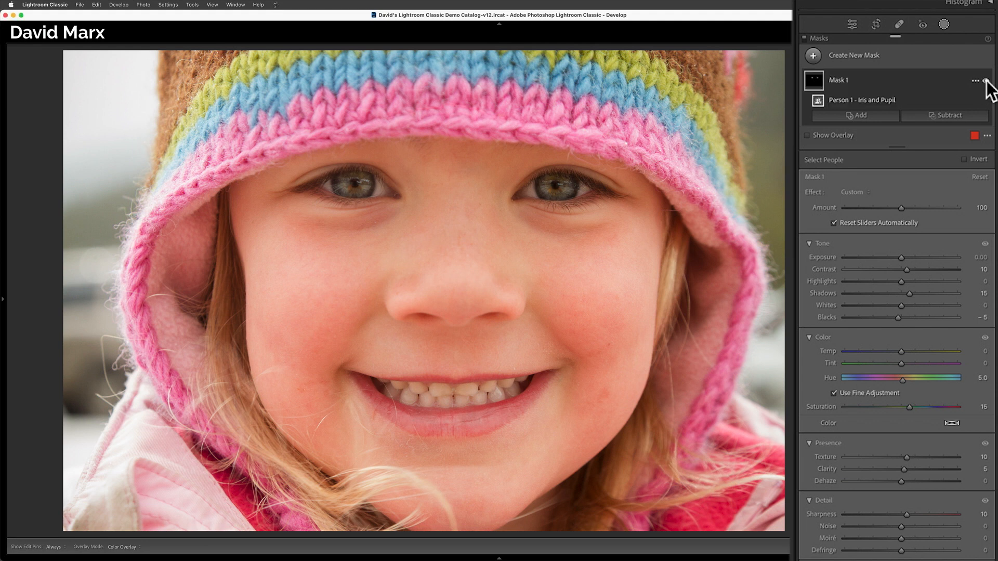
left_click(986, 81)
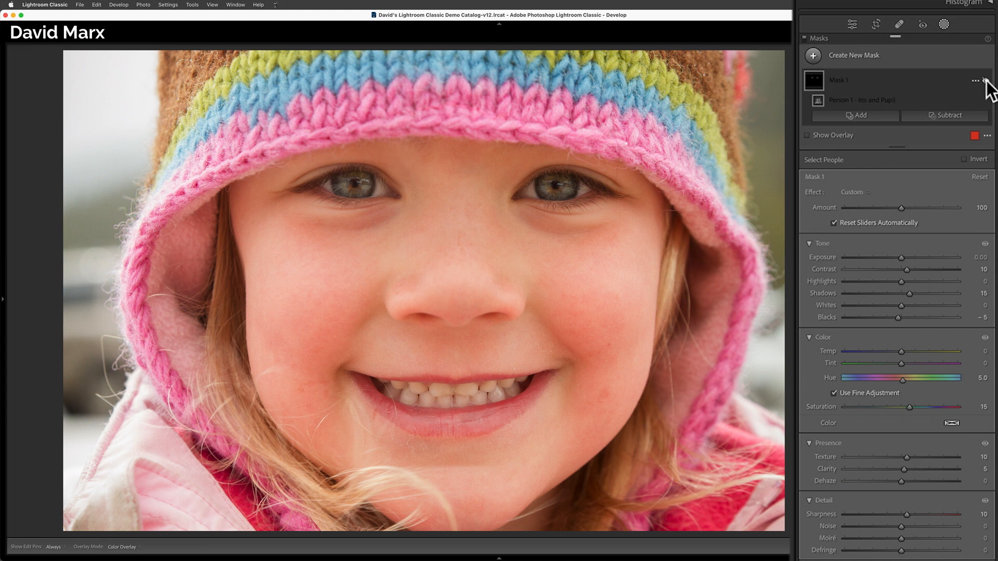
left_click(986, 81)
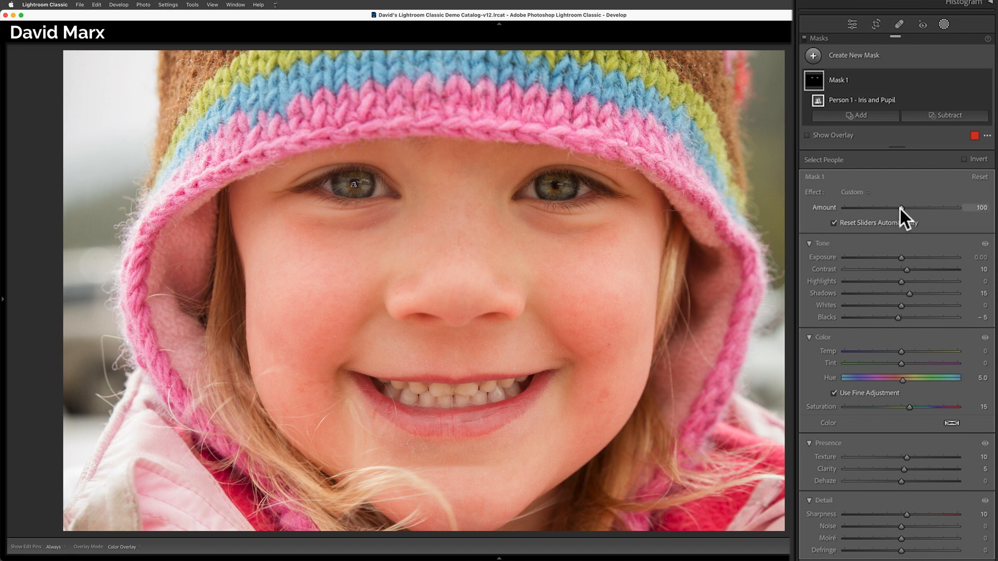
- Raise the iris mask's overall Amount to 170 and compare the eyes with and without the mask
left_click_drag(900, 208, 940, 210)
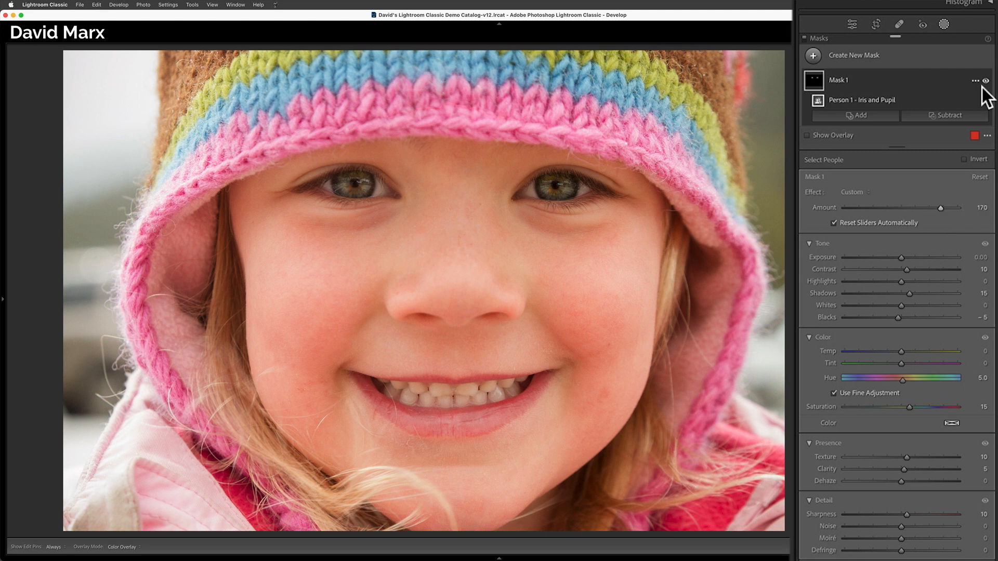
left_click(985, 81)
left_click(985, 81)
- Create a second people mask for Person 1 that covers only Eye Sclera
left_click(867, 57)
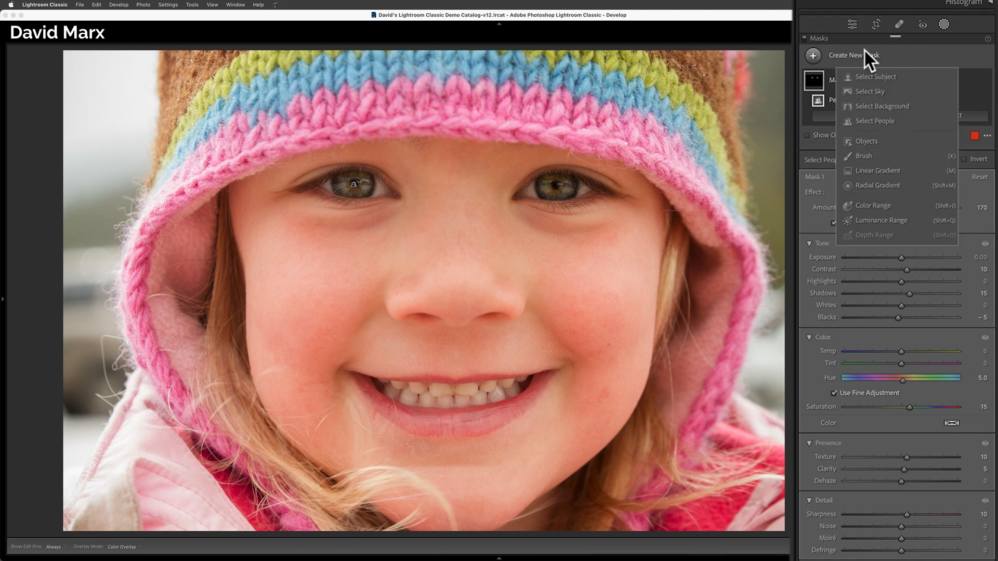
left_click(875, 121)
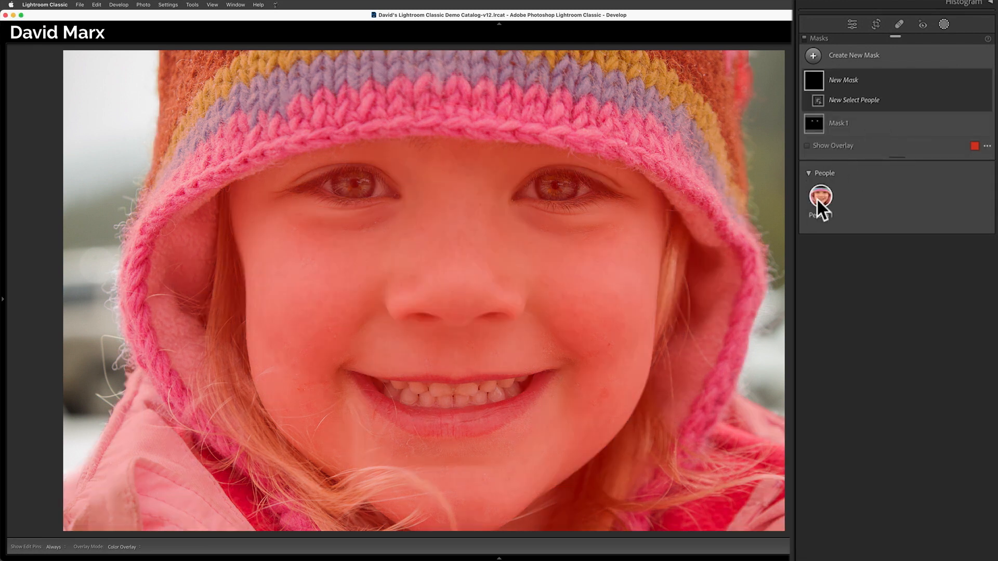
left_click(817, 200)
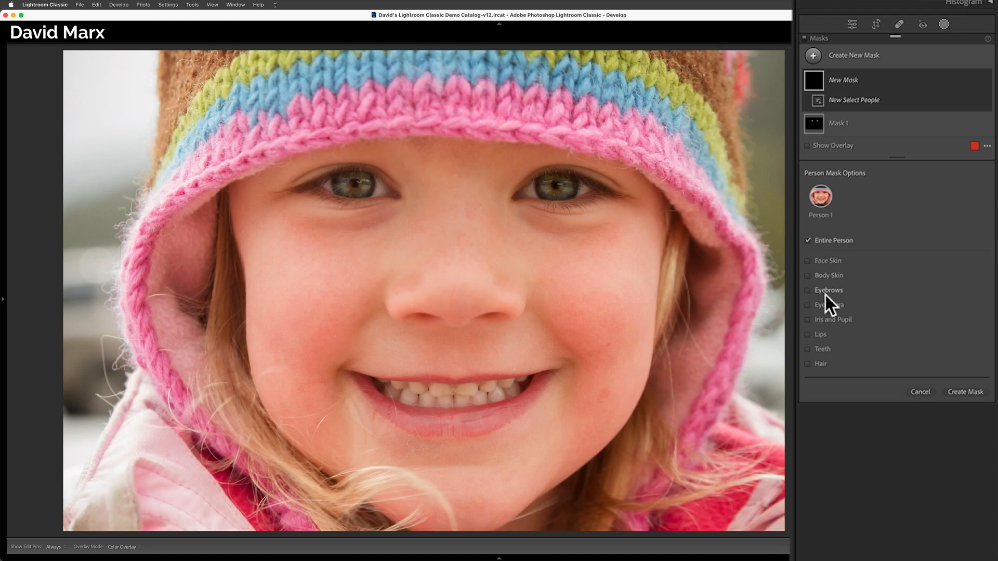
left_click(825, 304)
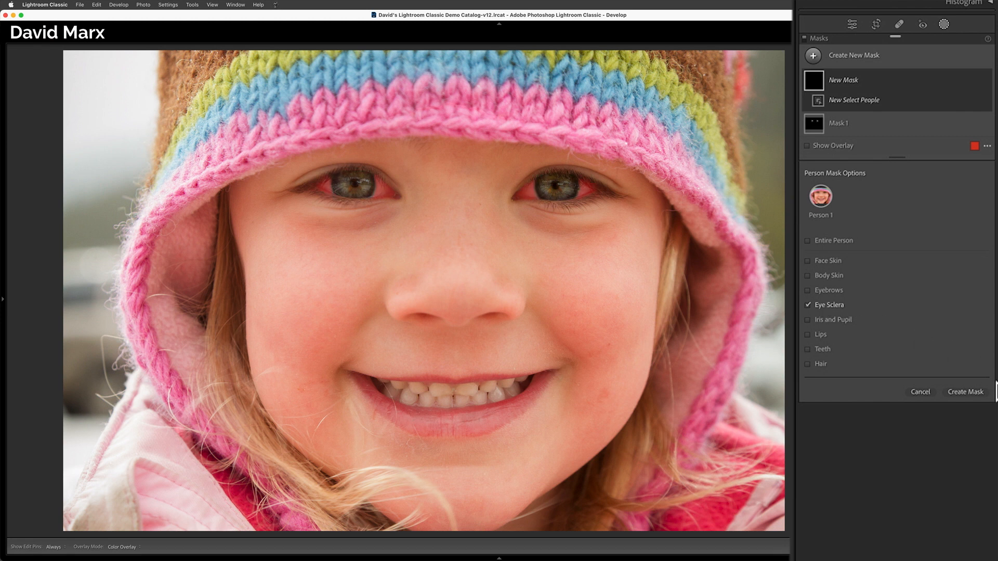
left_click(978, 392)
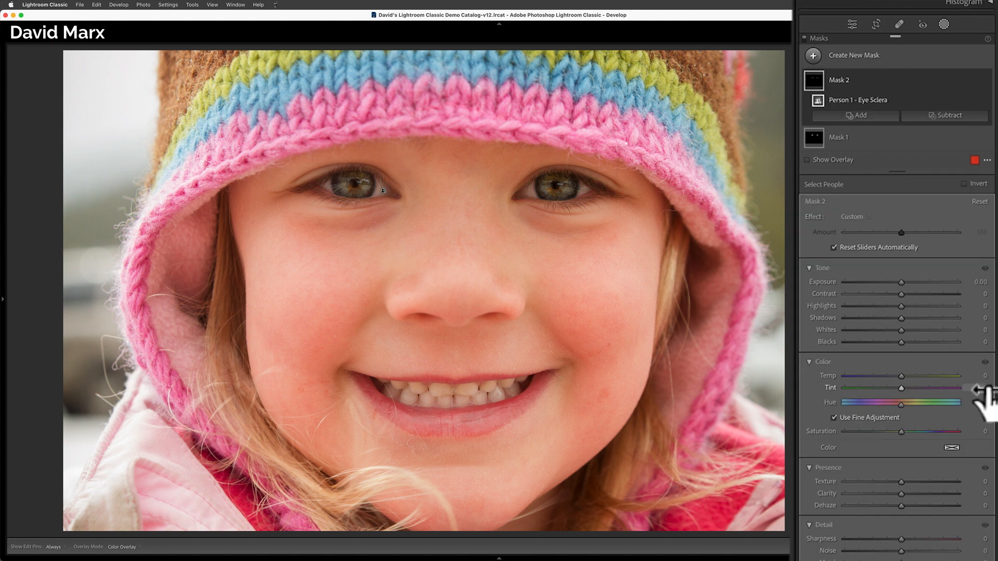
- Check which areas the eye sclera mask covers by showing and hiding its overlay
left_click(840, 157)
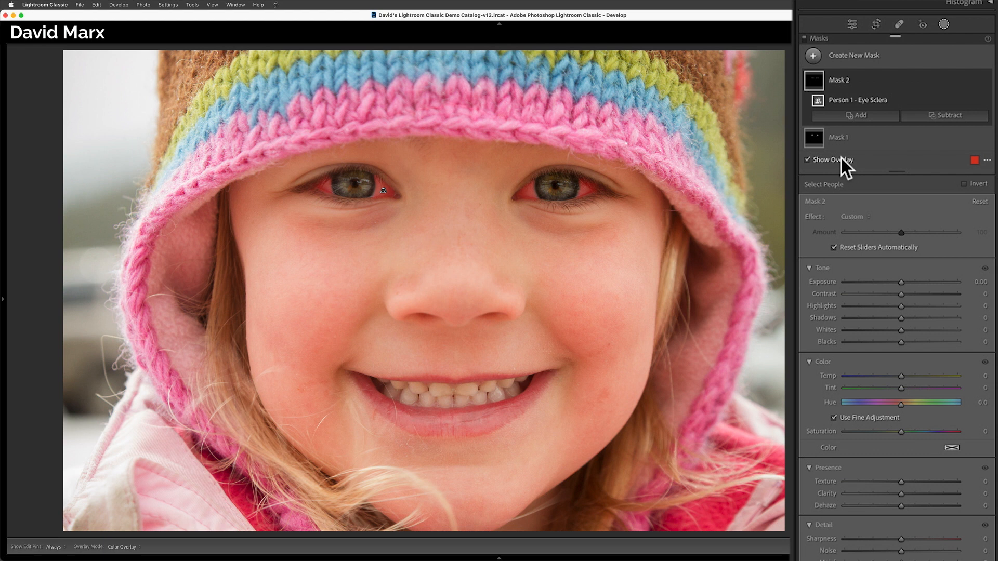
left_click(841, 158)
left_click(840, 158)
left_click(841, 158)
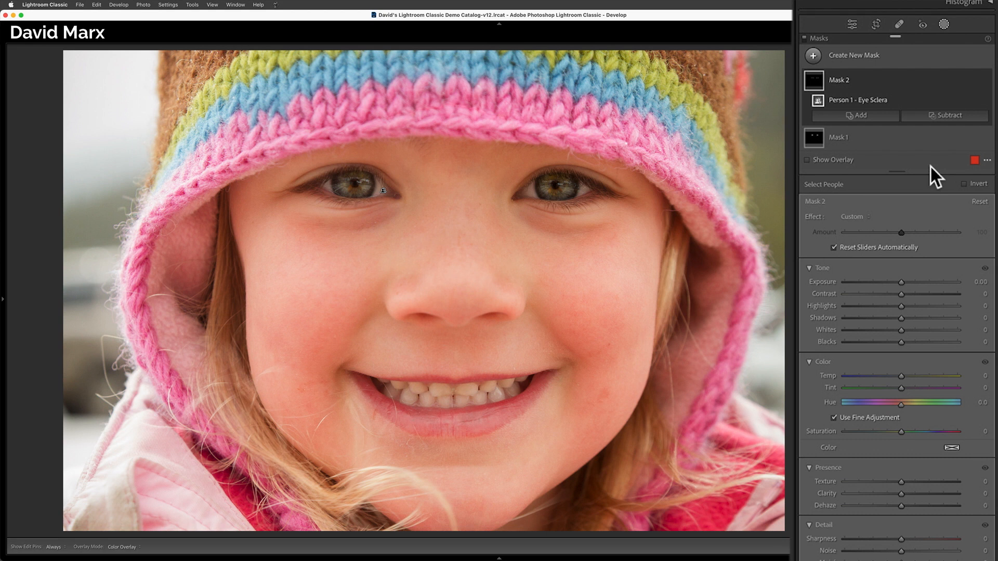
- Set the eye sclera mask's Exposure to 0.15, Whites to 5 and Saturation to -20
left_click(981, 282)
type(".15")
key("Tab")
key("Tab")
key("Tab")
key("Tab")
key("Tab")
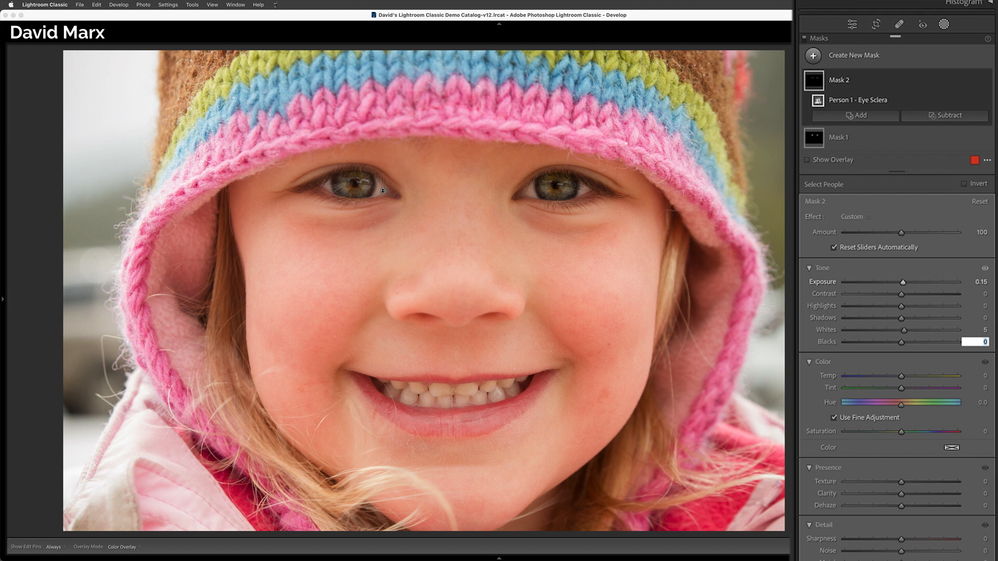
left_click(979, 431)
type("-20")
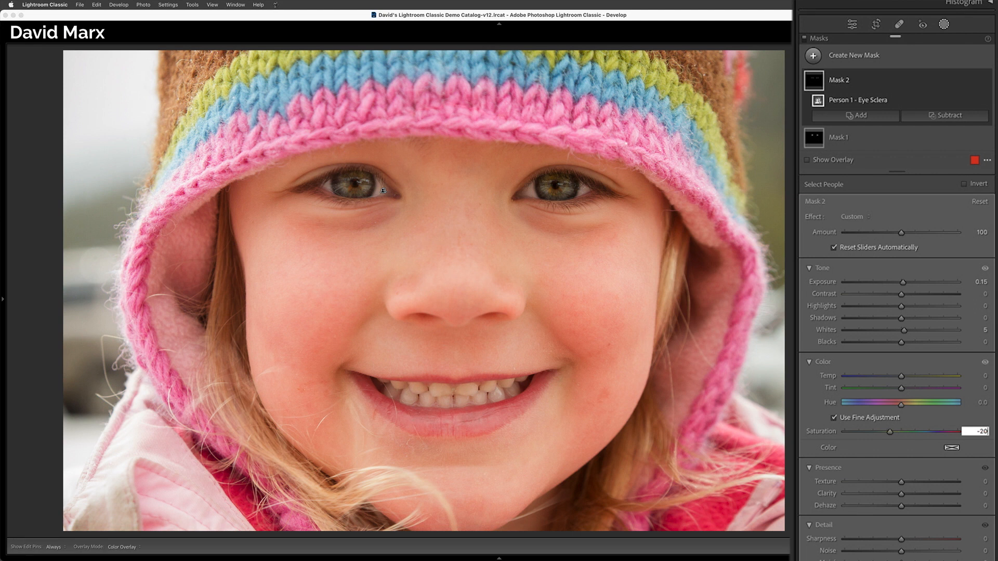
- Compare the whites of the eyes with the eye sclera mask switched off and on
mouse_move(985, 84)
left_click(986, 82)
left_click(985, 81)
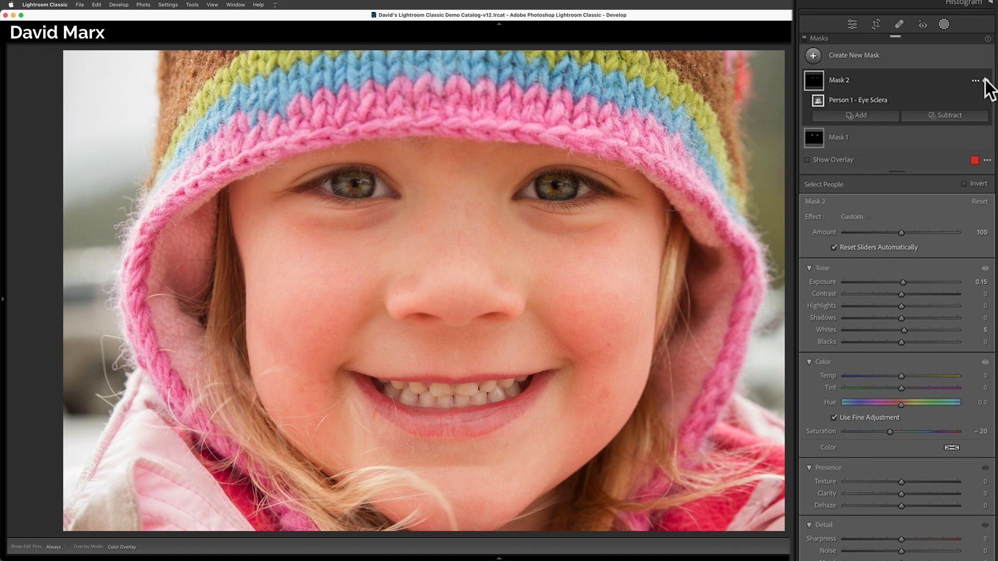
left_click(986, 81)
left_click(986, 81)
- Create a third people mask for Person 1 that covers only Teeth
left_click(853, 55)
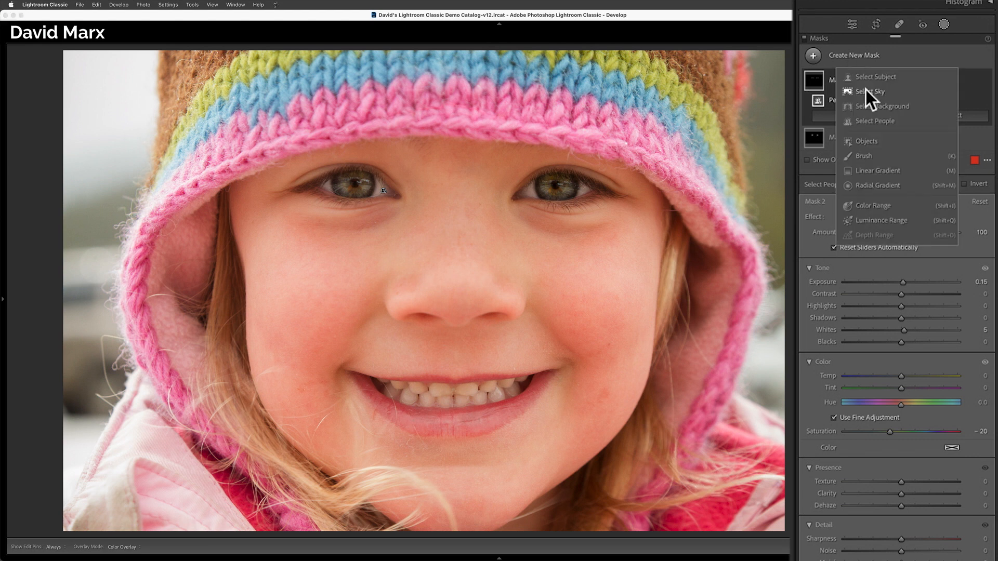
left_click(864, 124)
left_click(829, 372)
left_click(964, 416)
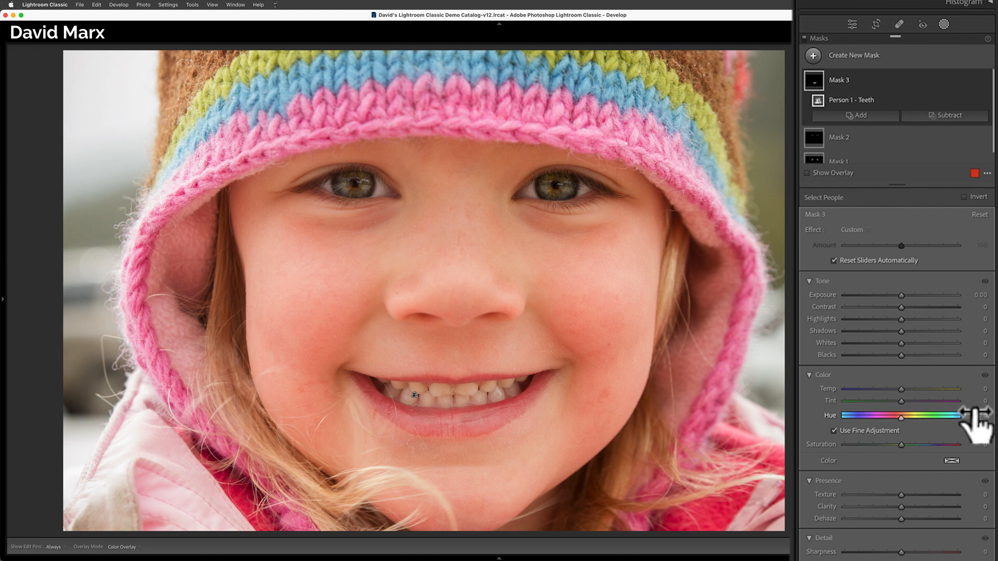
- Brighten the masked teeth with Exposure 0.10, Highlights 15 and Whites 5
left_click(981, 295)
key("Up")
key("Tab")
key("Tab")
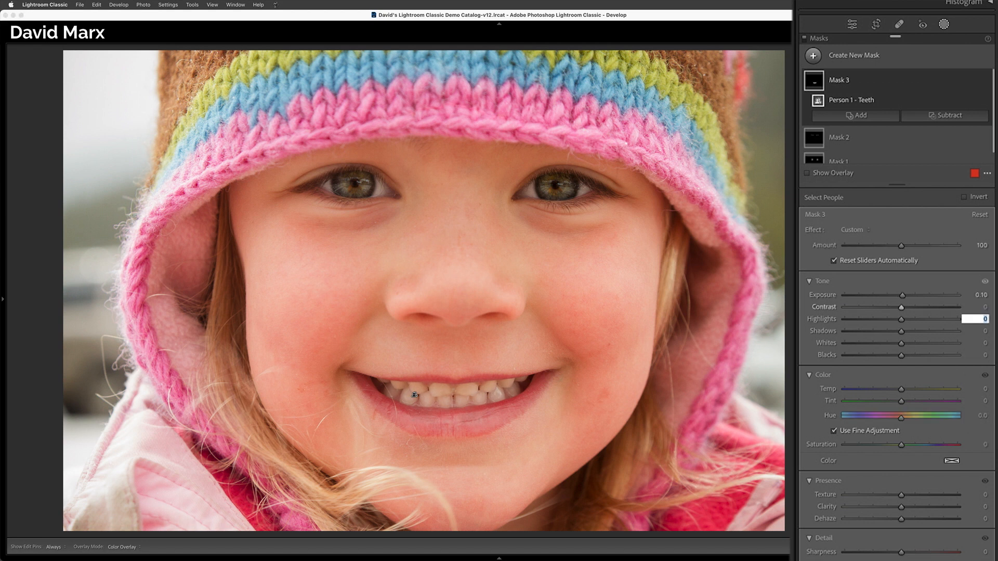
type("15")
key("Tab")
key("Tab")
type("5")
key("Tab")
key("Tab")
- Set the teeth mask's Saturation to -30 and Clarity to 5, and close the masking tool
key("Tab")
key("Tab")
key("Tab")
key("Tab")
left_click(984, 444)
type("-30")
key("Tab")
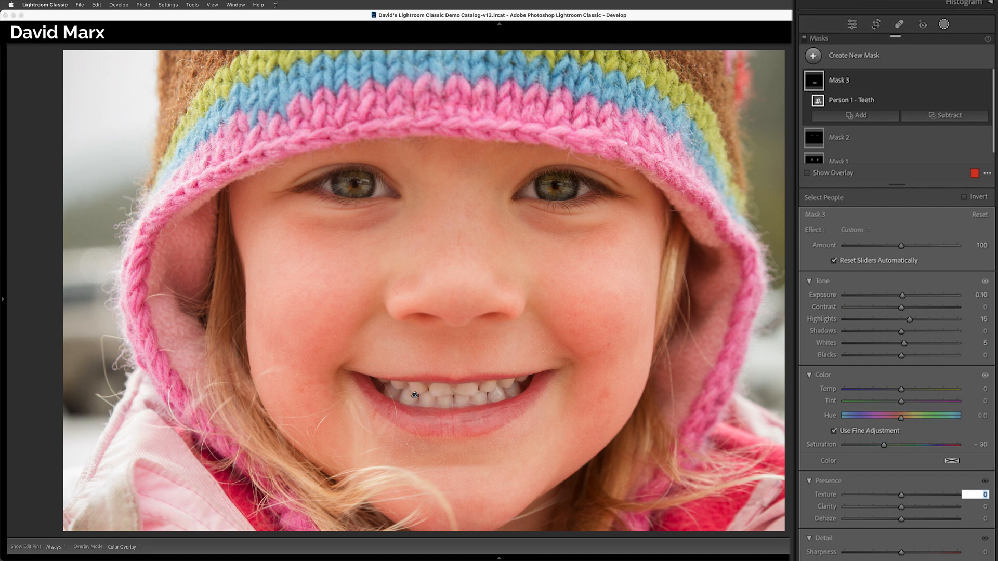
key("Tab")
type("5")
key("Return")
left_click(971, 491)
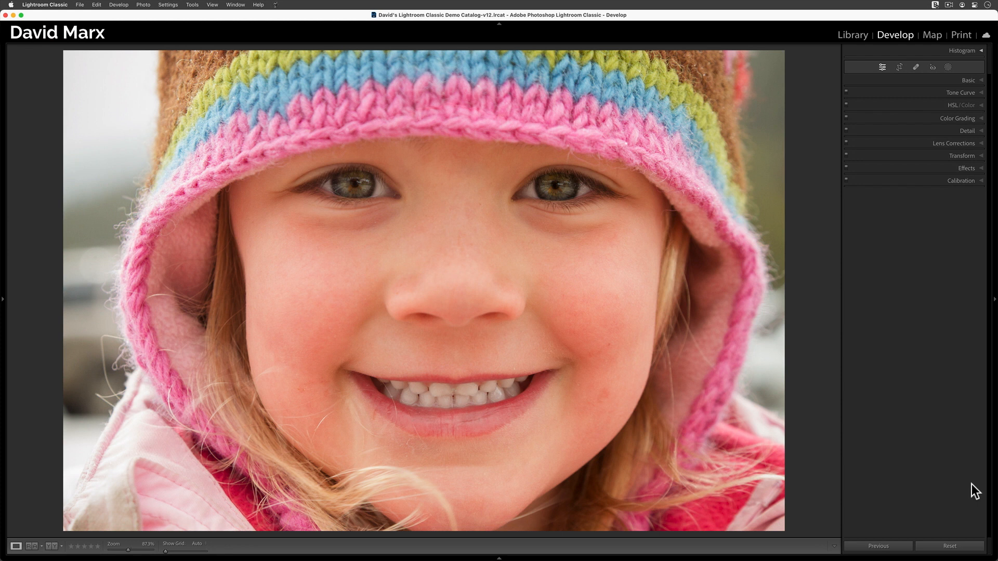
- Compare the finished portrait's before and after versions side by side, inspecting the eyes and teeth at higher magnification
key("y")
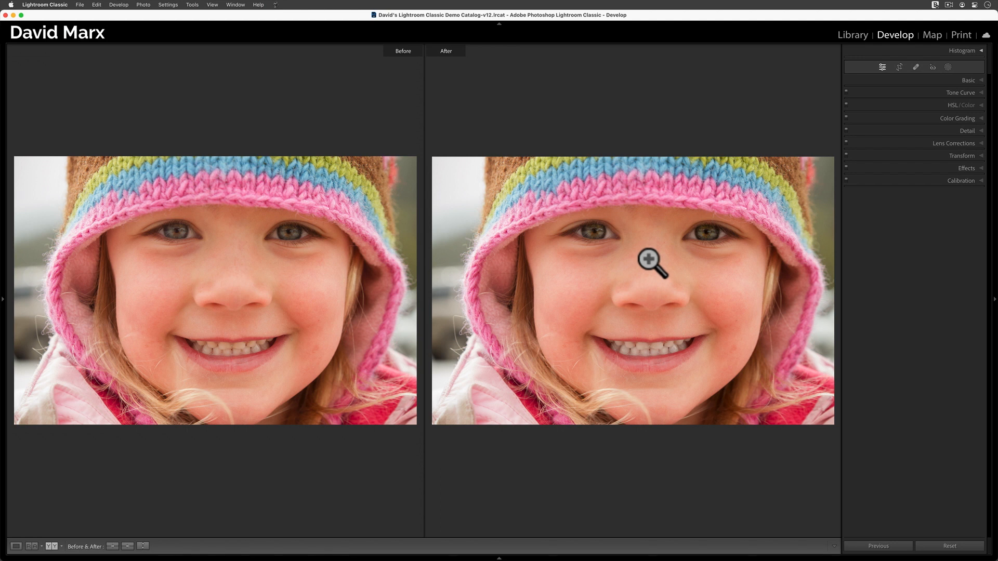
left_click(649, 259)
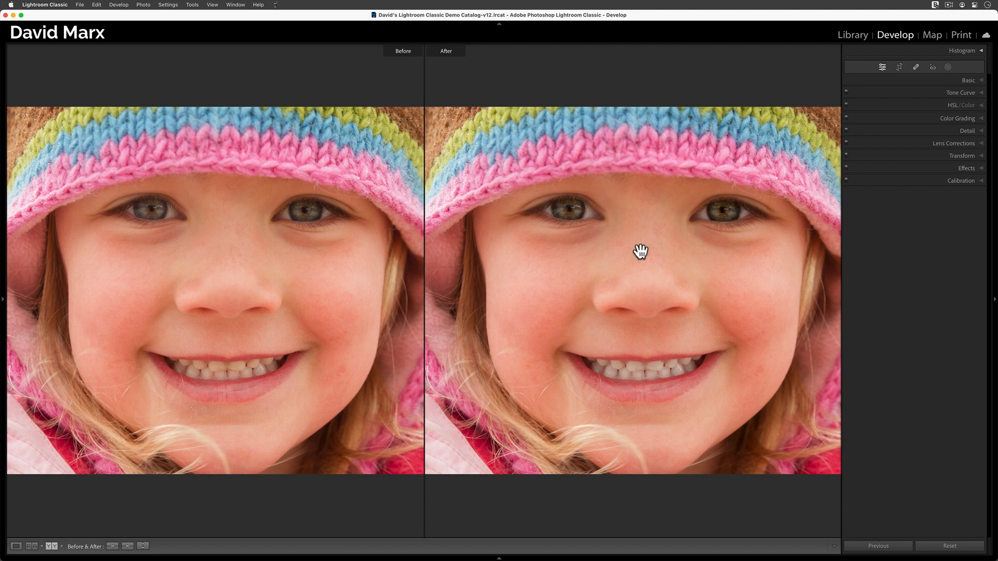
left_click(640, 252)
left_click(624, 224)
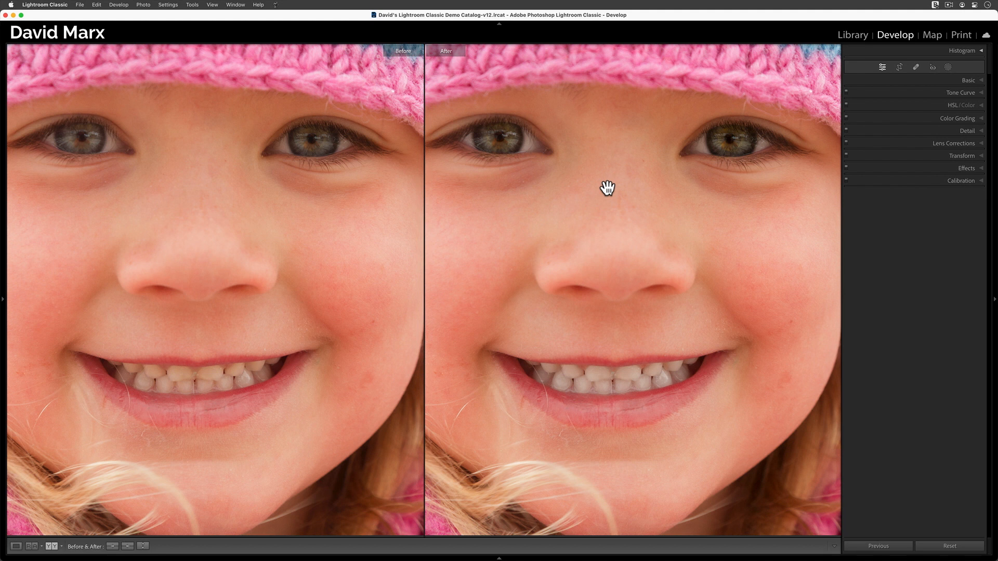
left_click(578, 294)
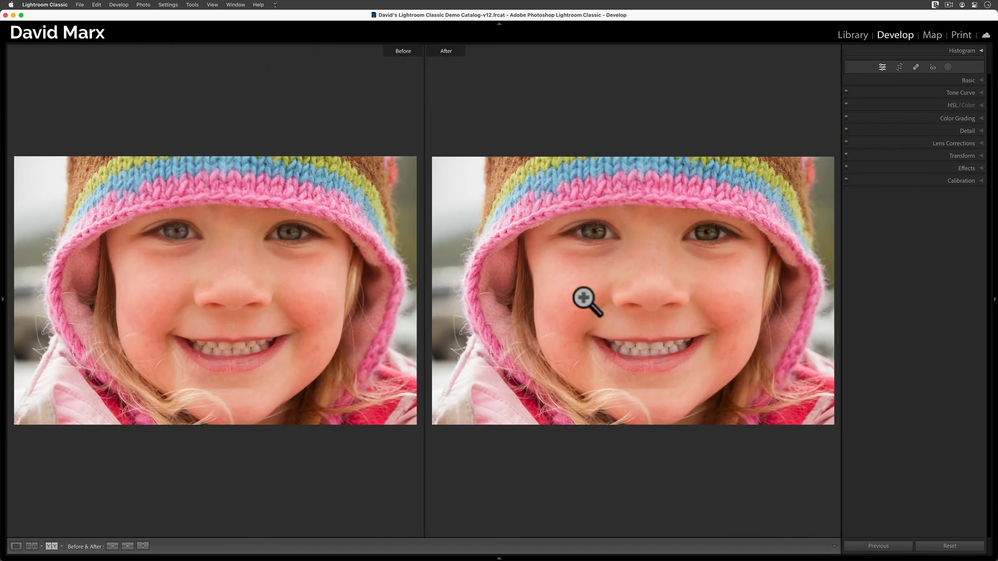